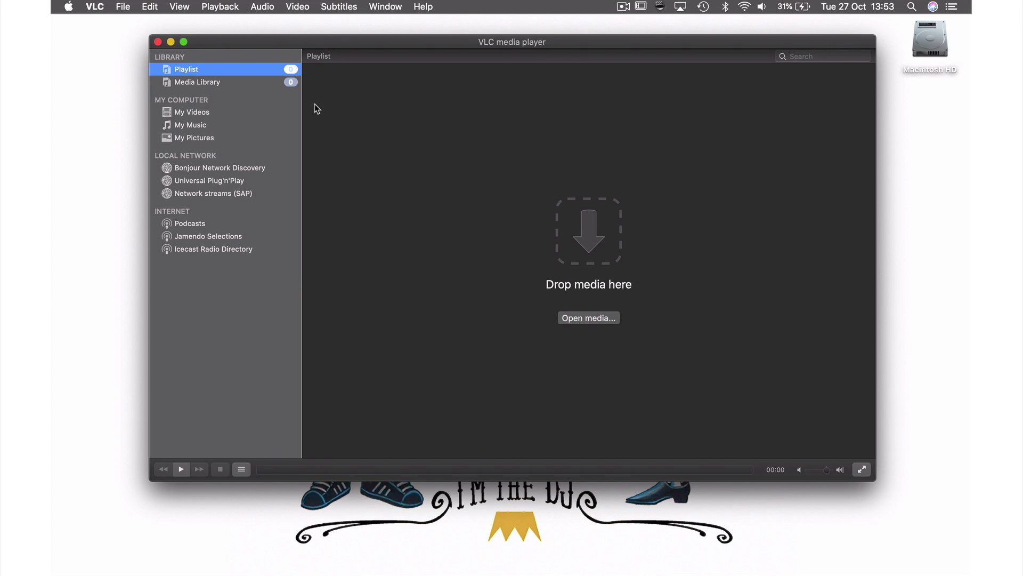
Step: Open VLC's Open Network Stream dialog from the File menu
{"action": "left_click", "coordinate": [123, 6]}
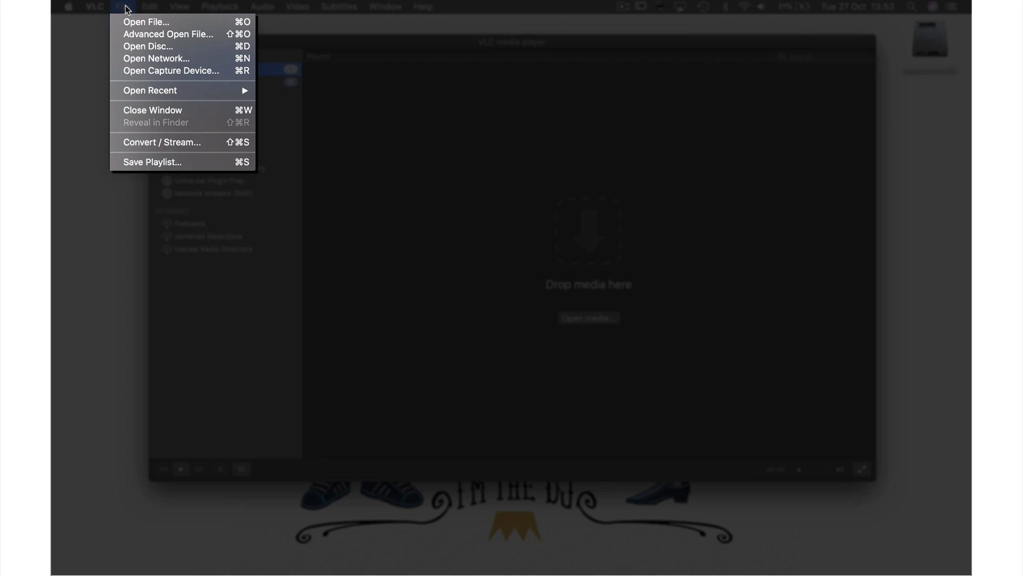
{"action": "left_click", "coordinate": [157, 57]}
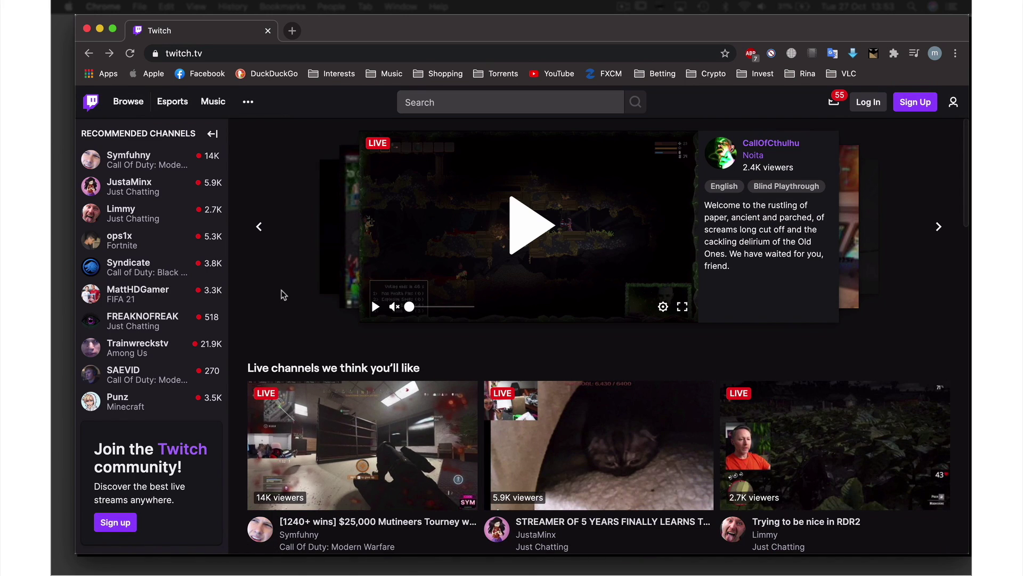
{"action": "scroll", "coordinate": [281, 295], "scroll_direction": "down", "scroll_amount": 5}
{"action": "scroll", "coordinate": [281, 296], "scroll_direction": "down", "scroll_amount": 5}
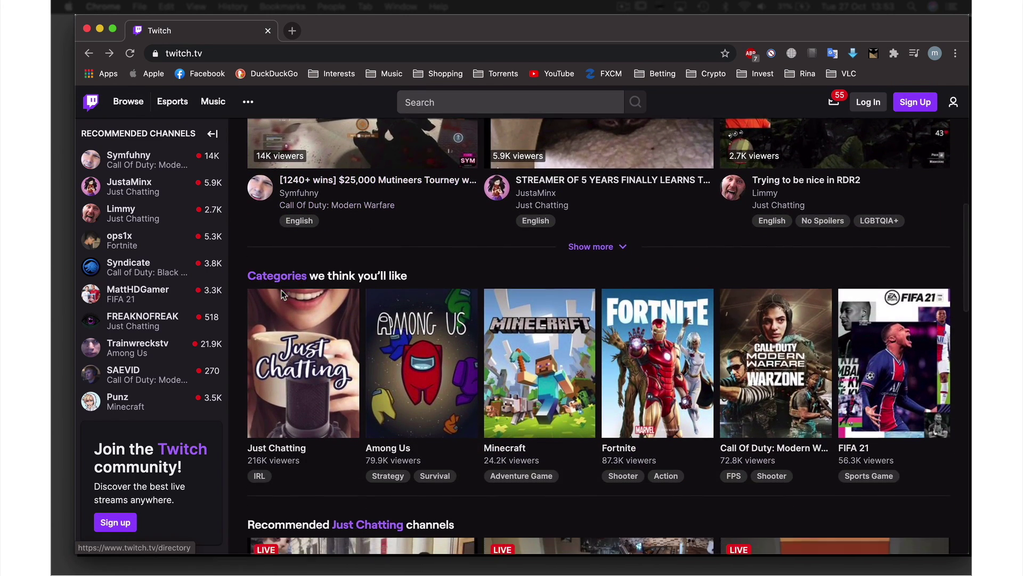
{"action": "scroll", "coordinate": [281, 295], "scroll_direction": "down", "scroll_amount": 5}
{"action": "scroll", "coordinate": [281, 294], "scroll_direction": "down", "scroll_amount": 3}
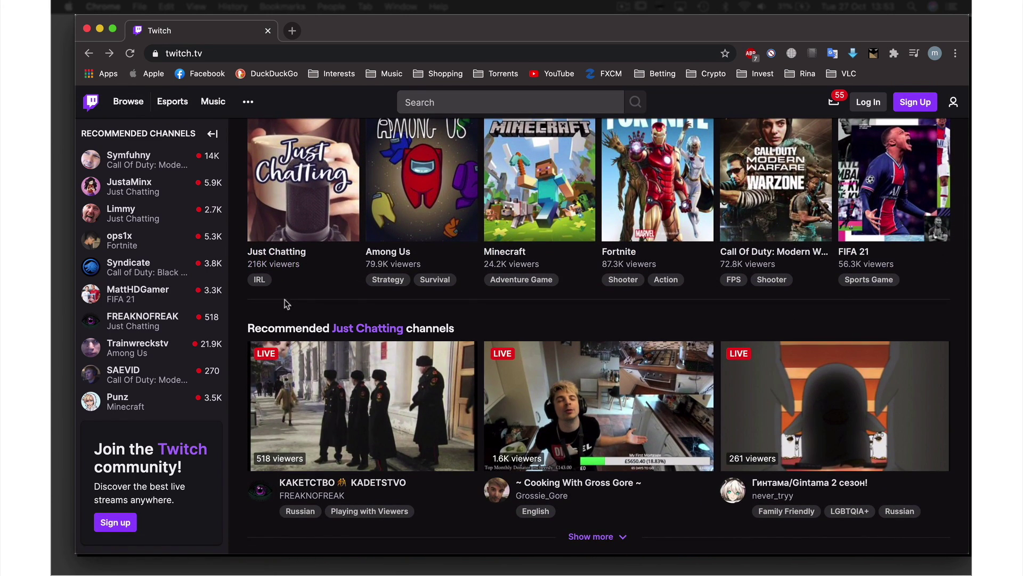
Step: Copy the FREAKNOFREAK channel link from Twitch's recommended Just Chatting channels
{"action": "key", "text": "shift"}
{"action": "right_click", "coordinate": [363, 426]}
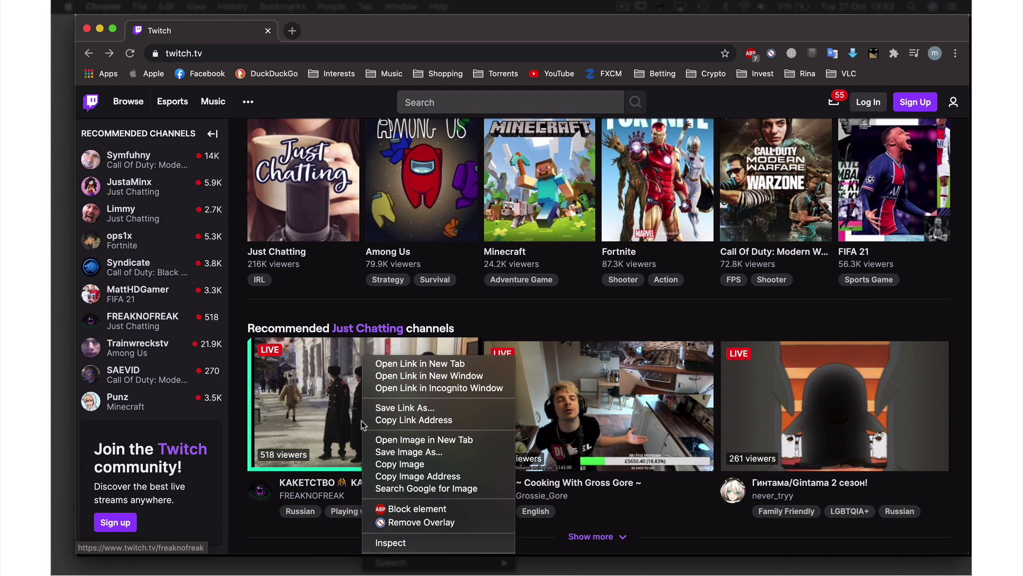
{"action": "left_click", "coordinate": [413, 420]}
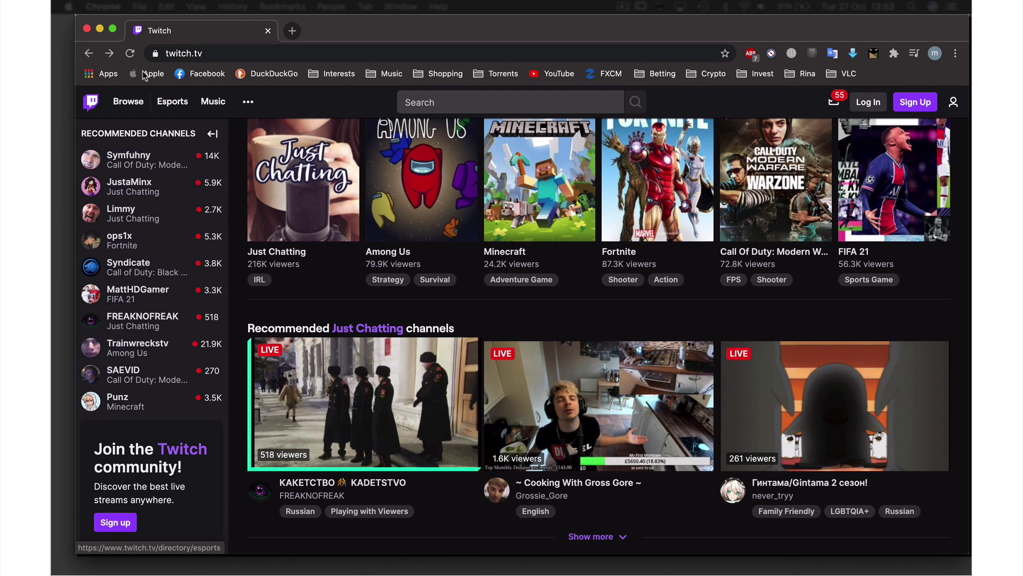
Step: Minimize the browser and paste the FREAKNOFREAK Twitch link into VLC's network URL field
{"action": "left_click", "coordinate": [100, 30]}
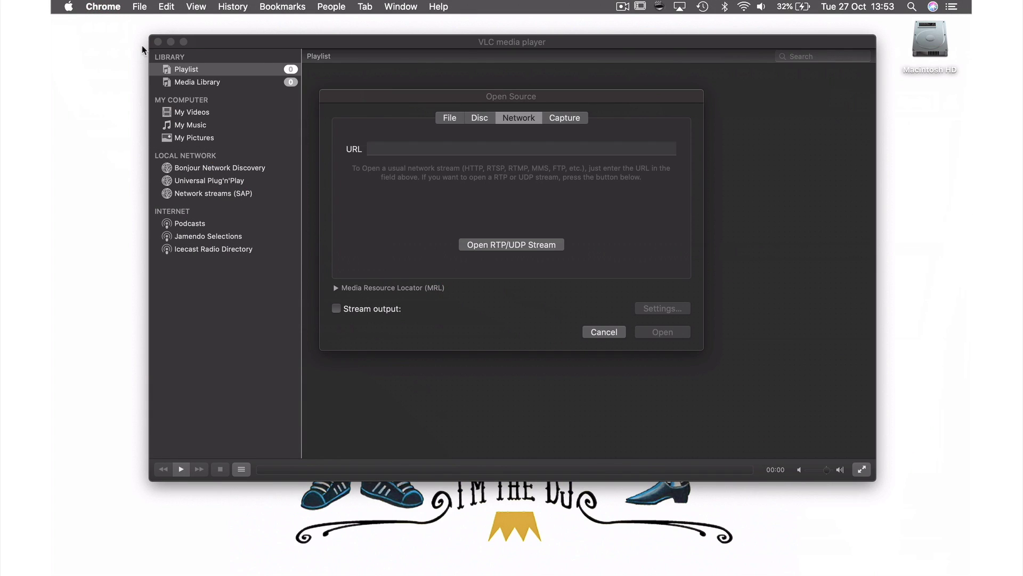
{"action": "left_click", "coordinate": [376, 150]}
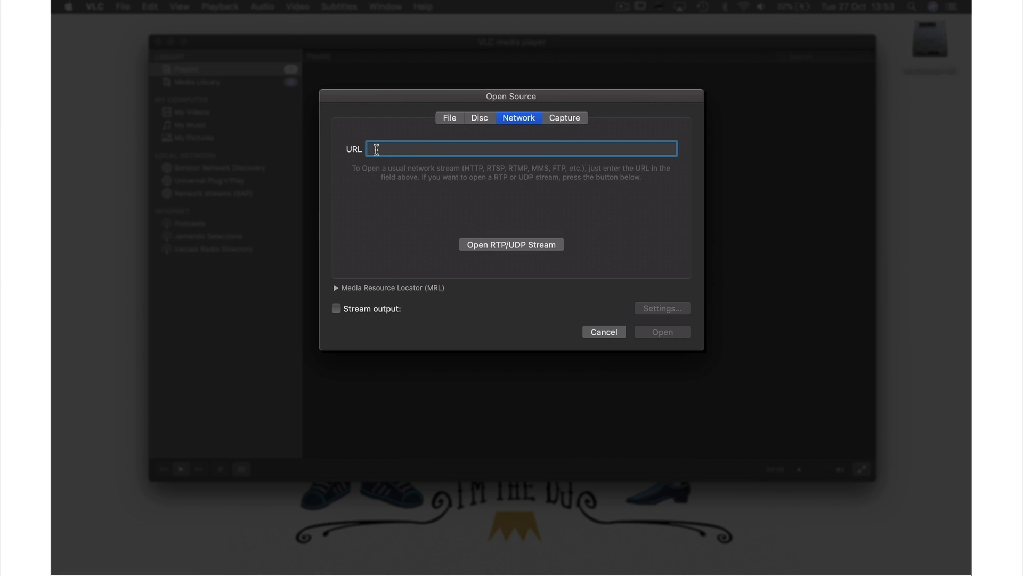
{"action": "key", "text": "shift"}
{"action": "right_click", "coordinate": [376, 149]}
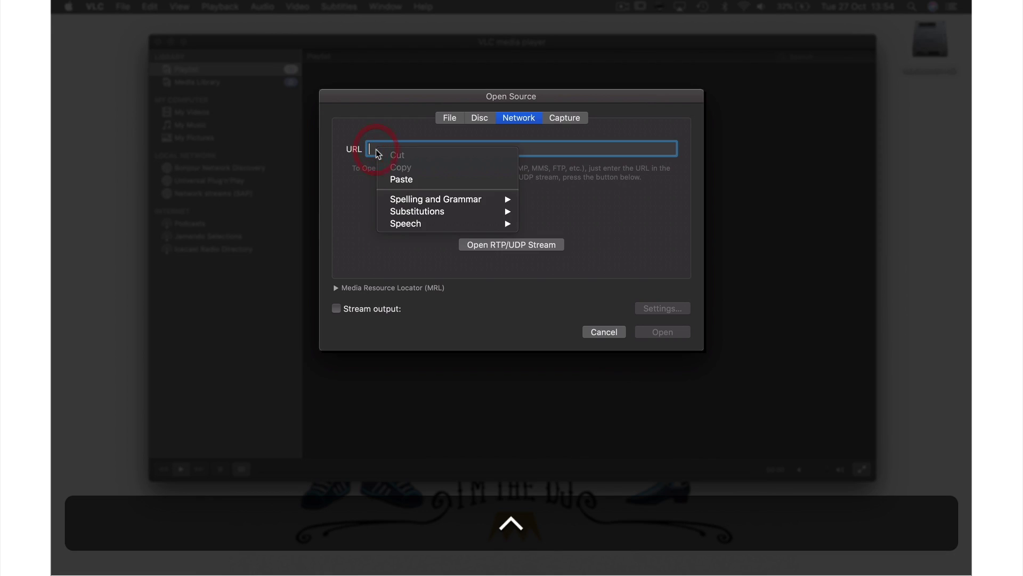
{"action": "left_click", "coordinate": [395, 178]}
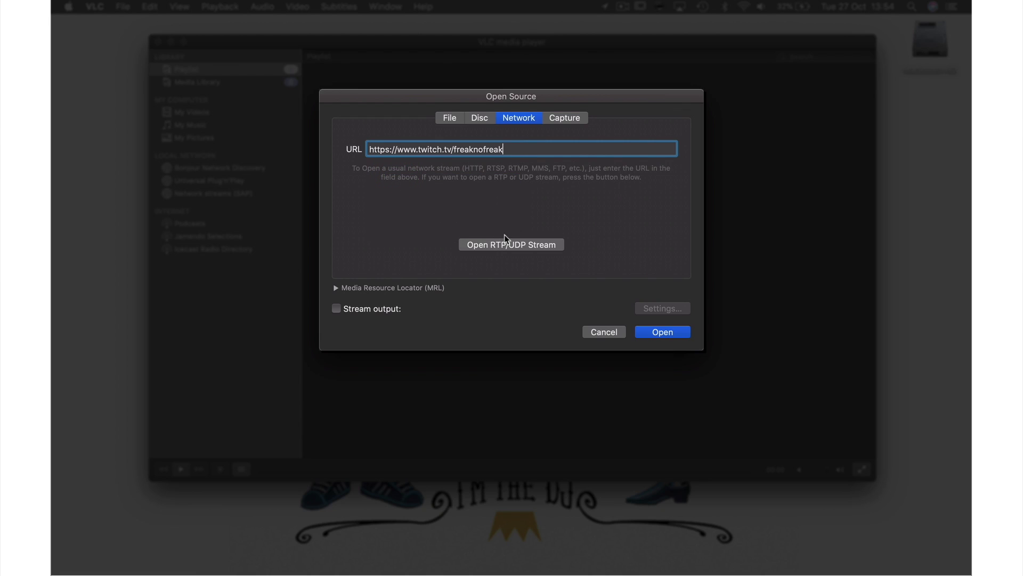
Step: Open the pasted freaknofreak Twitch URL so the stream plays in VLC
{"action": "left_click", "coordinate": [656, 332]}
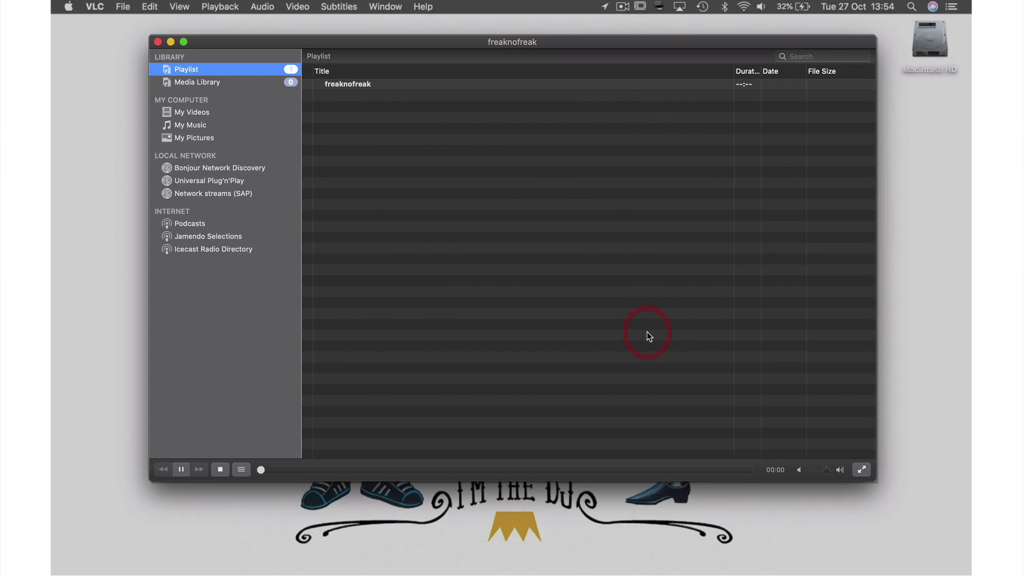